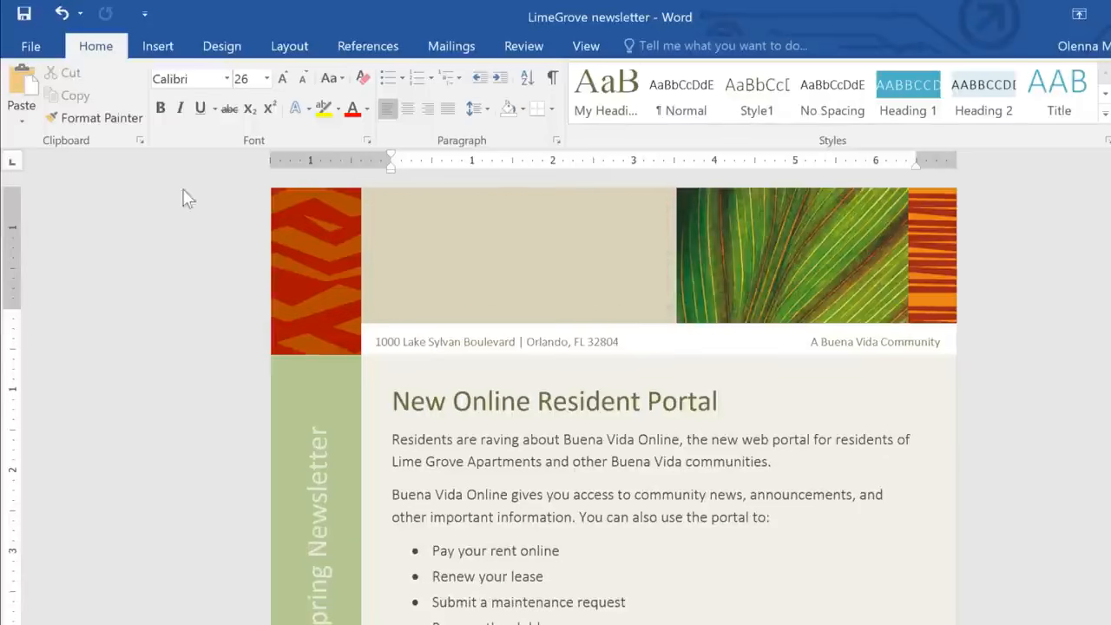
- Insert the Logo picture from the Logos folder at the end of the "New Online Resident Portal" heading
left_click(175, 50)
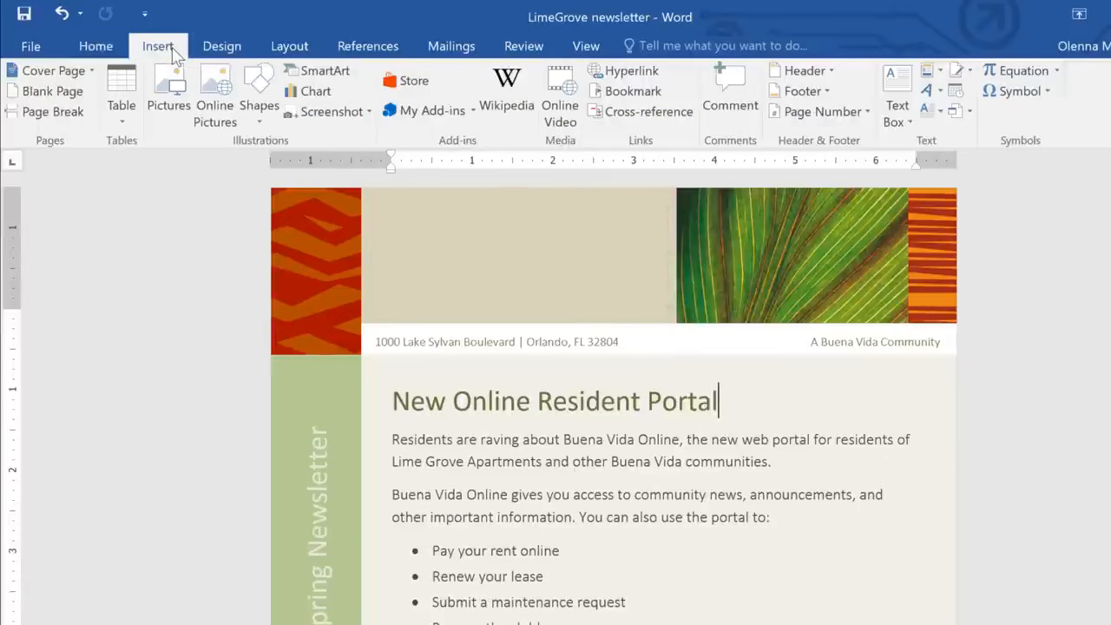
left_click(177, 98)
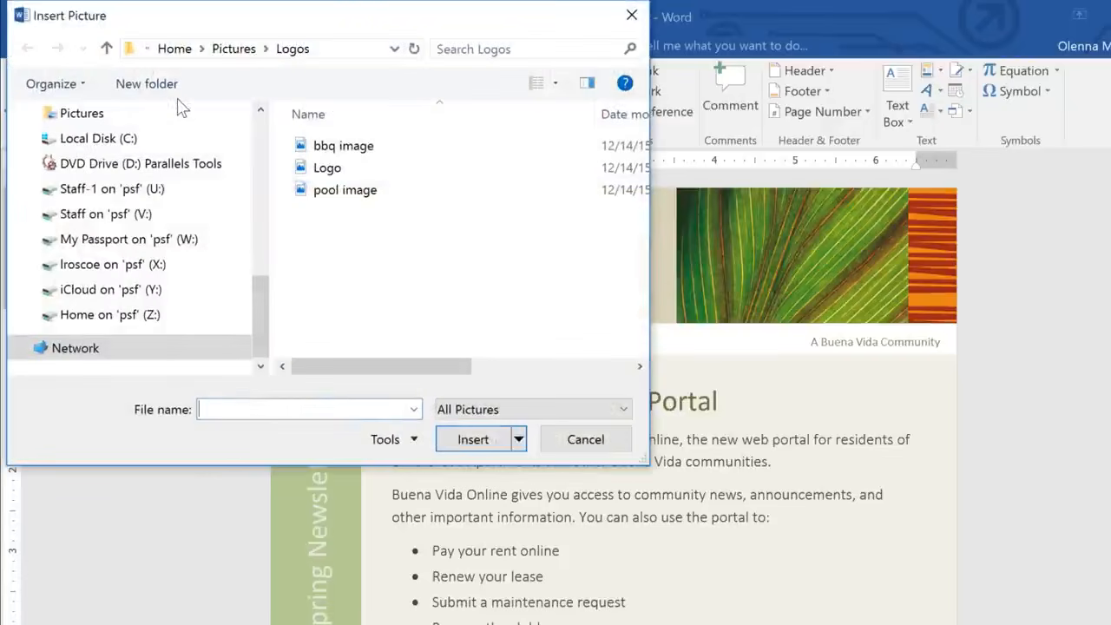
left_click(331, 173)
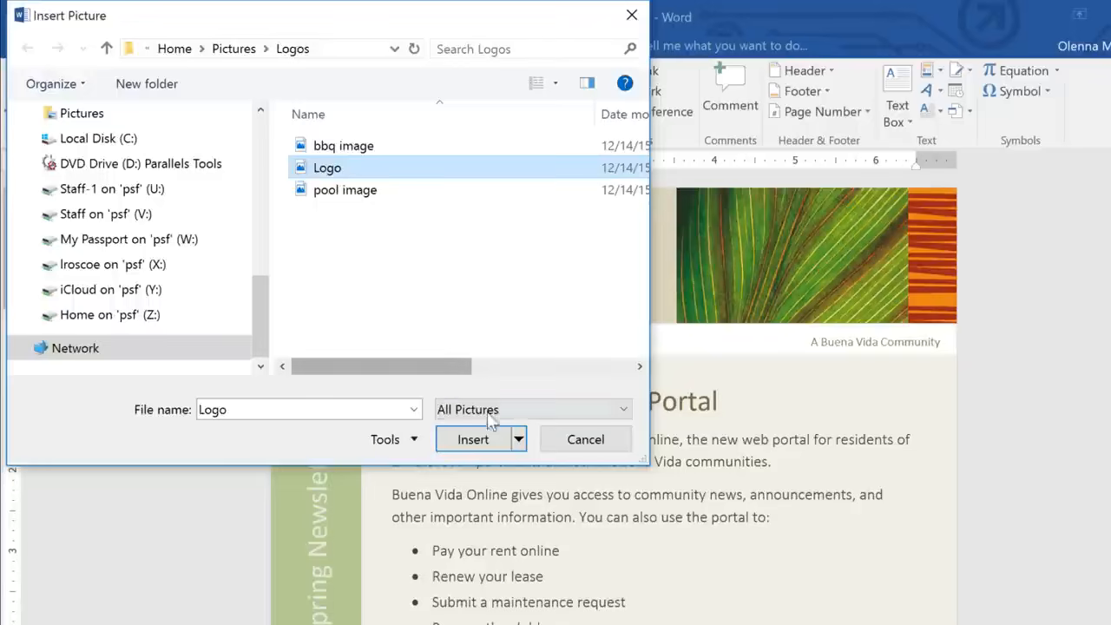
left_click(473, 440)
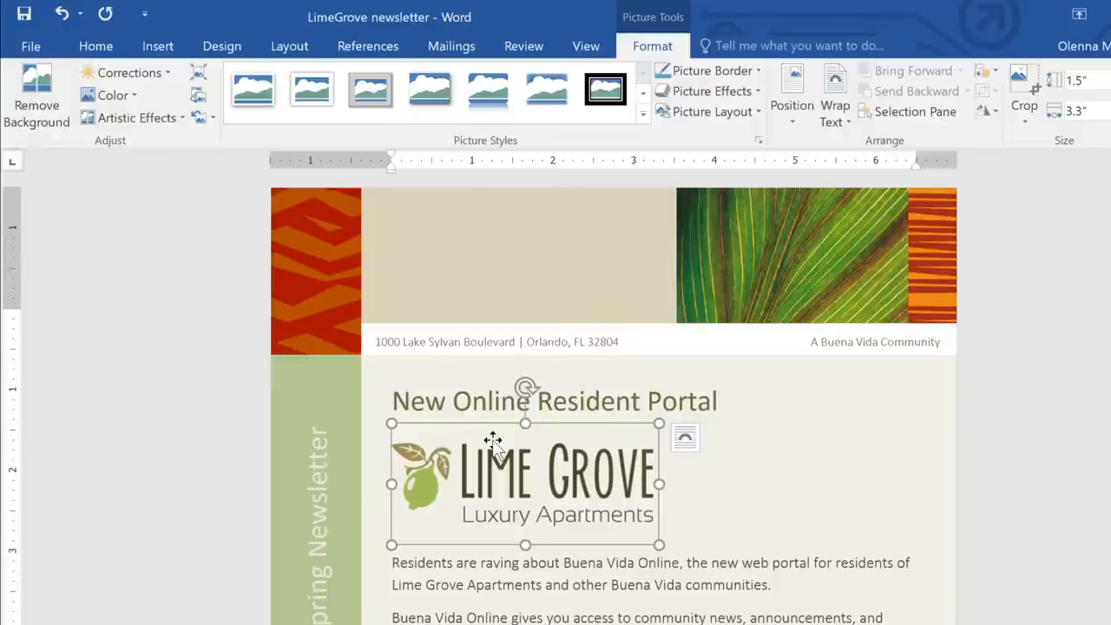
- Move the logo into the heading line and set its text wrapping to In Front of Text
left_click(502, 402)
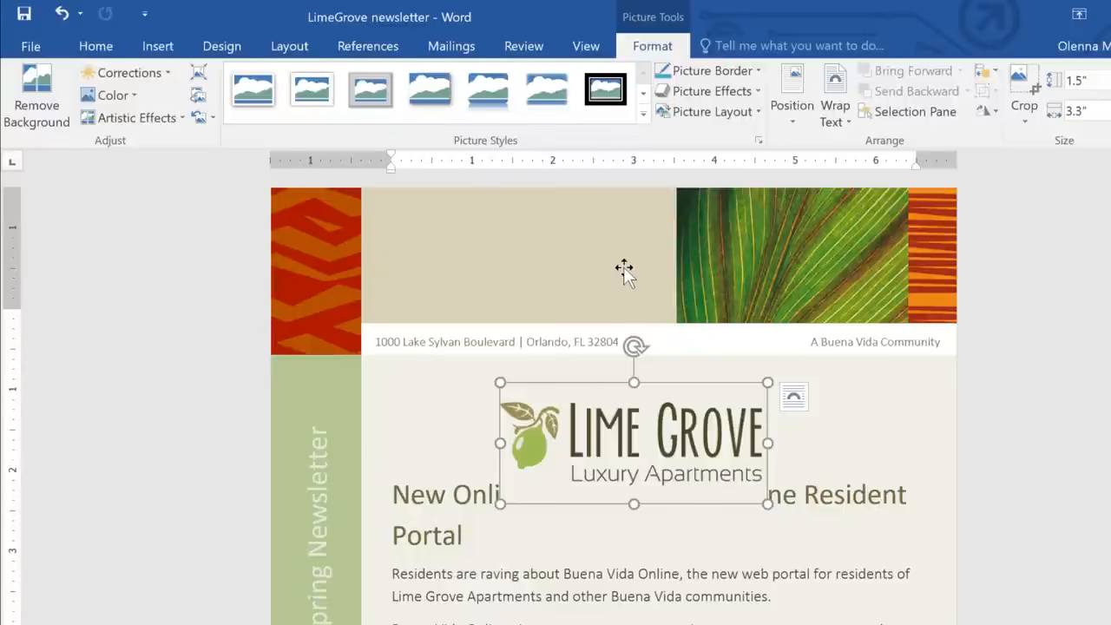
left_click(792, 113)
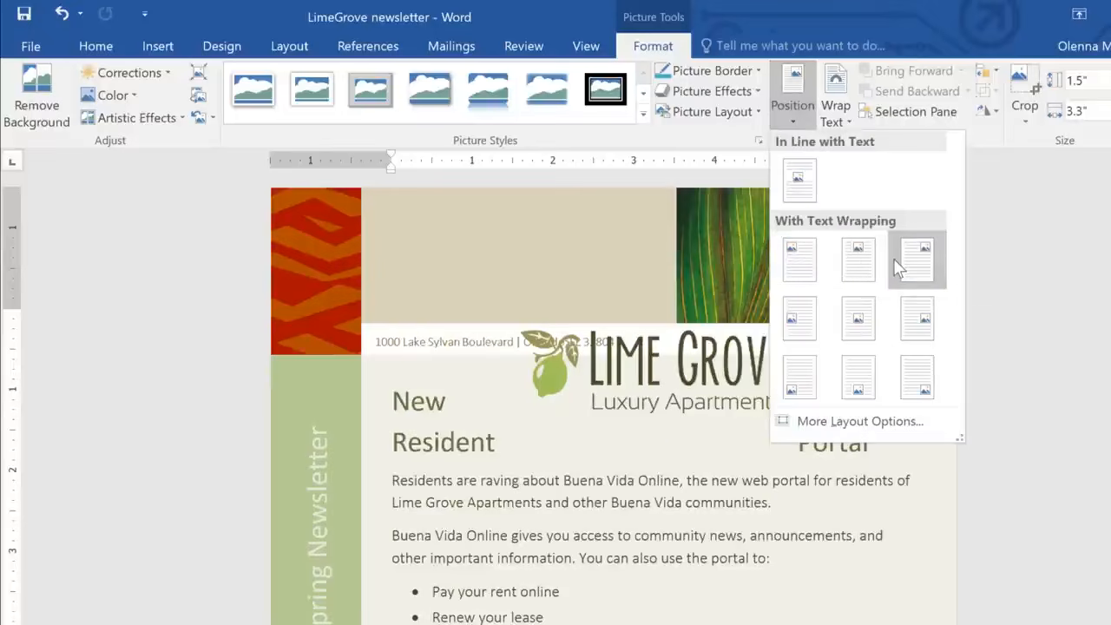
left_click(837, 111)
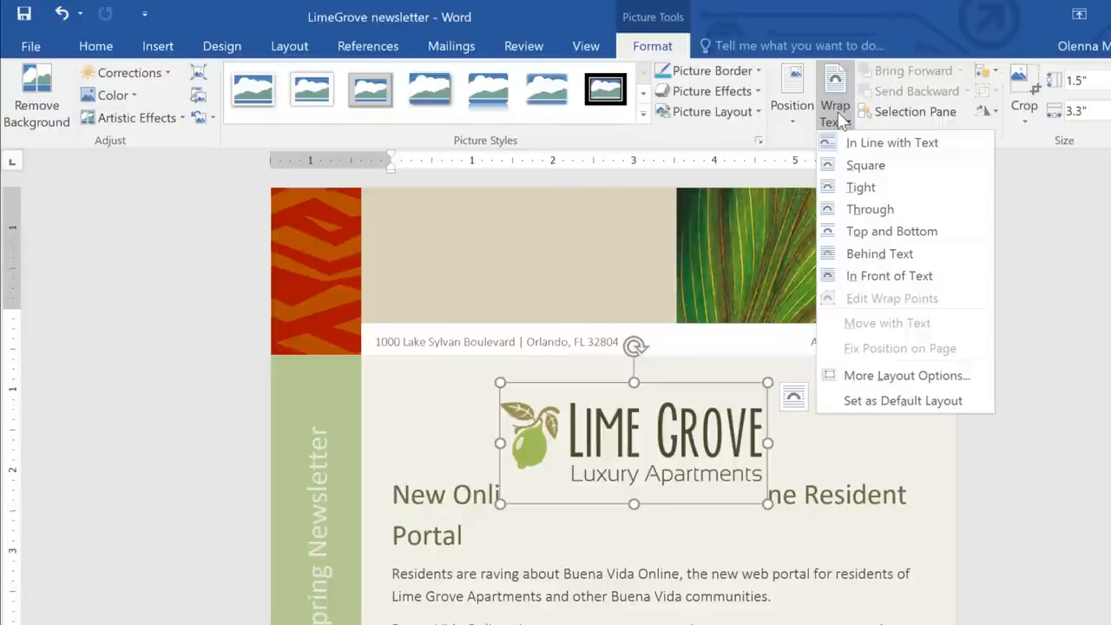
left_click(870, 278)
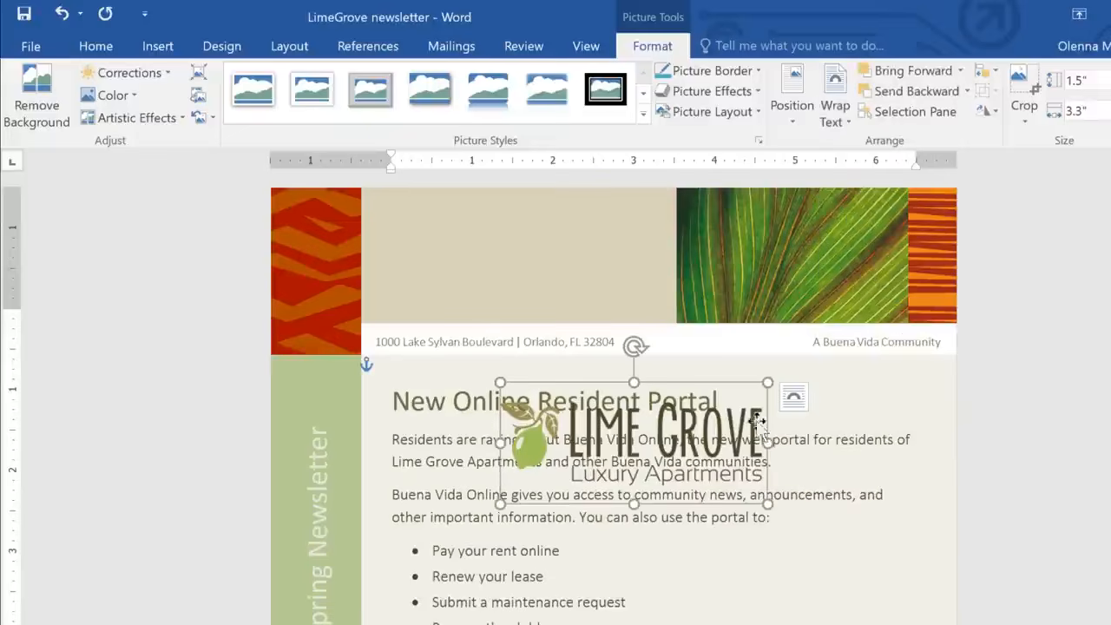
- Move the logo into the blank beige area of the page banner and nudge it slightly to the left
left_click_drag(746, 425, 637, 238)
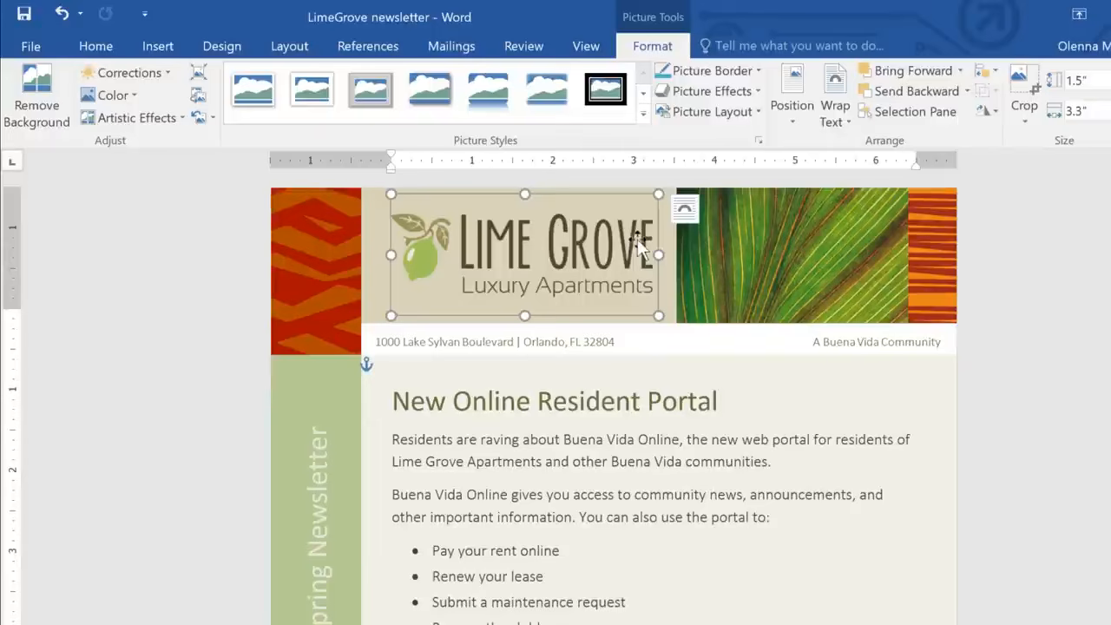
key("Left")
key("Left")
key("Left")
key("Left")
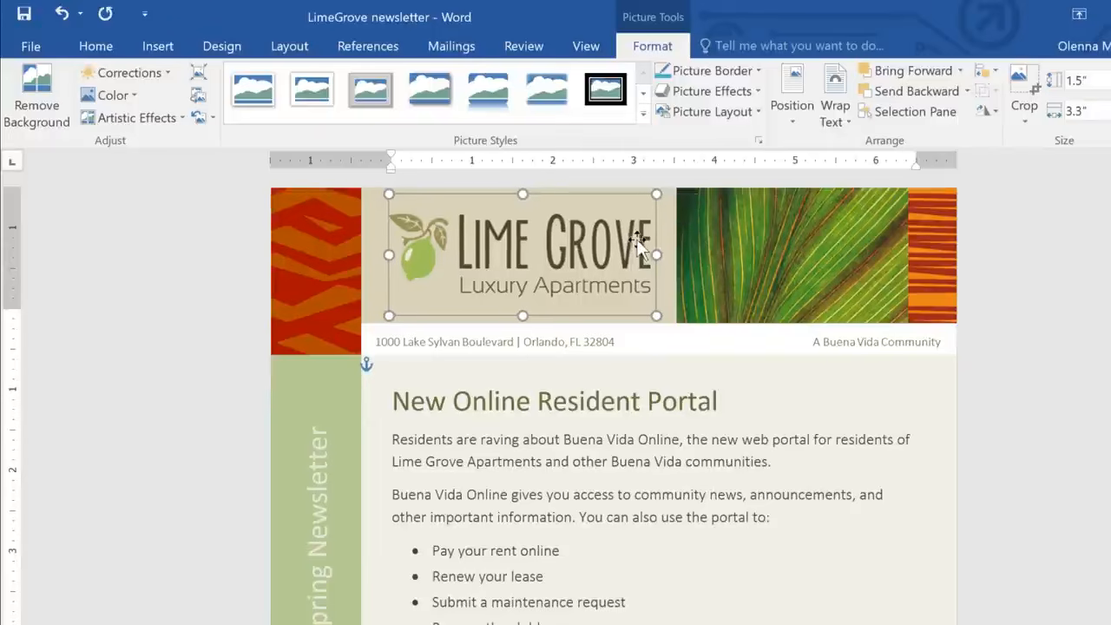
key("Left")
key("Left")
key("Left")
key("Left")
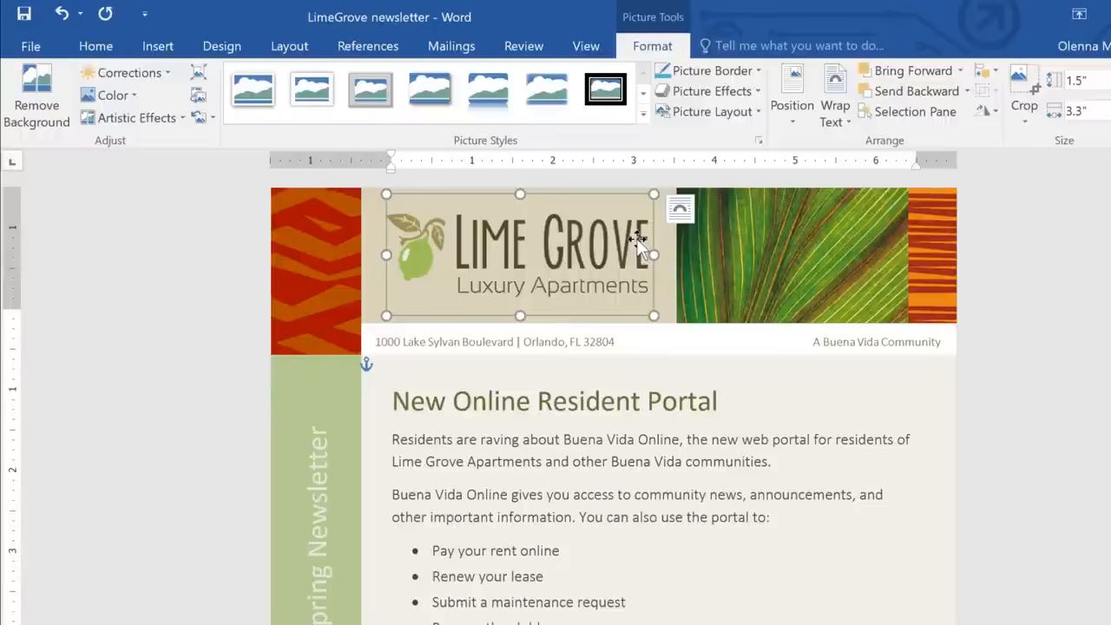
- Search Bing Image Search for "laptop key" as an online picture to insert
left_click(156, 46)
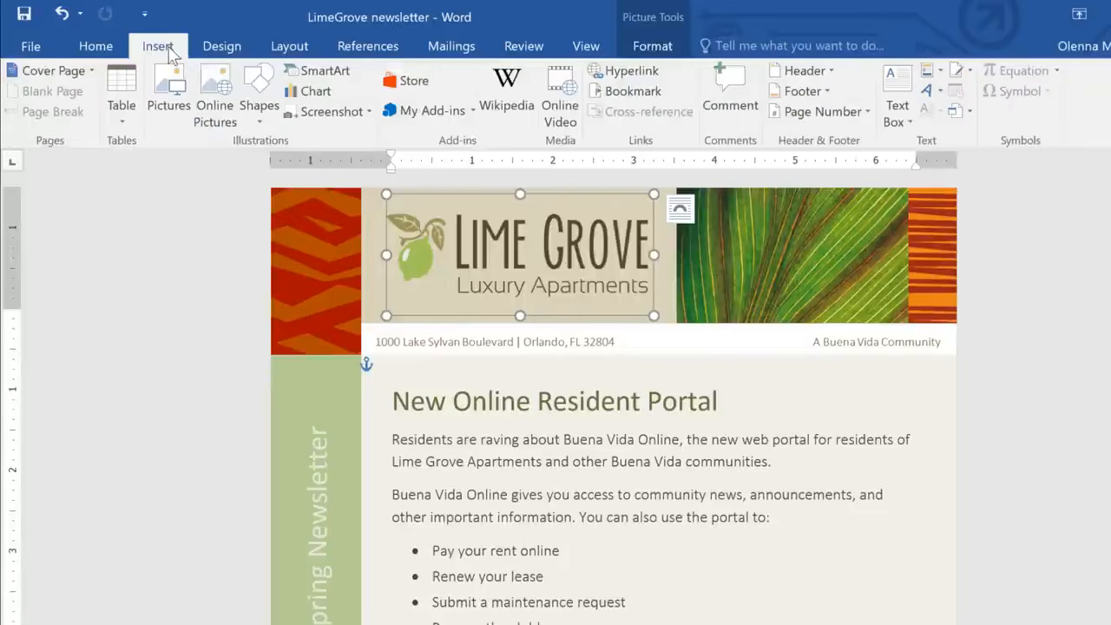
left_click(208, 108)
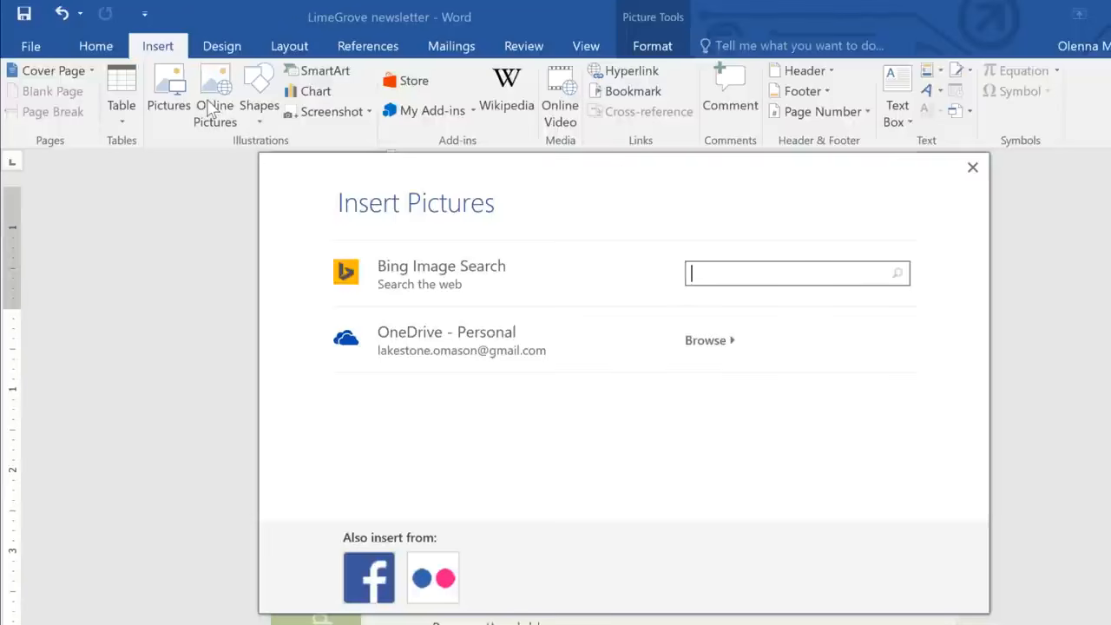
type("laptop key")
key("Return")
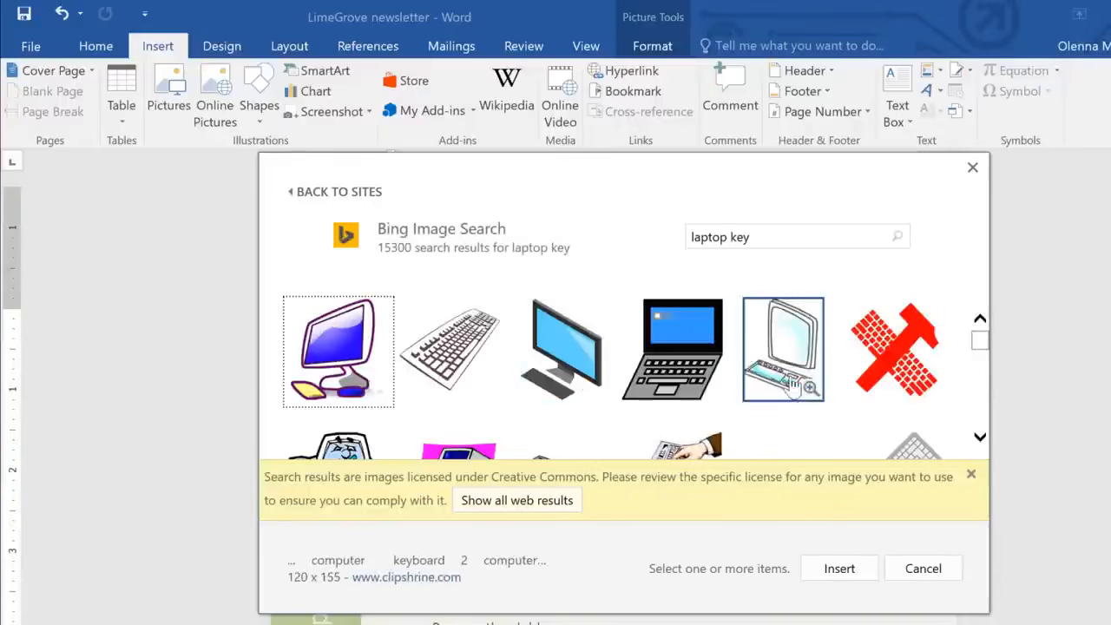
- Insert the keyboard picture with the green "Solutions" key from the image search results
left_click(980, 438)
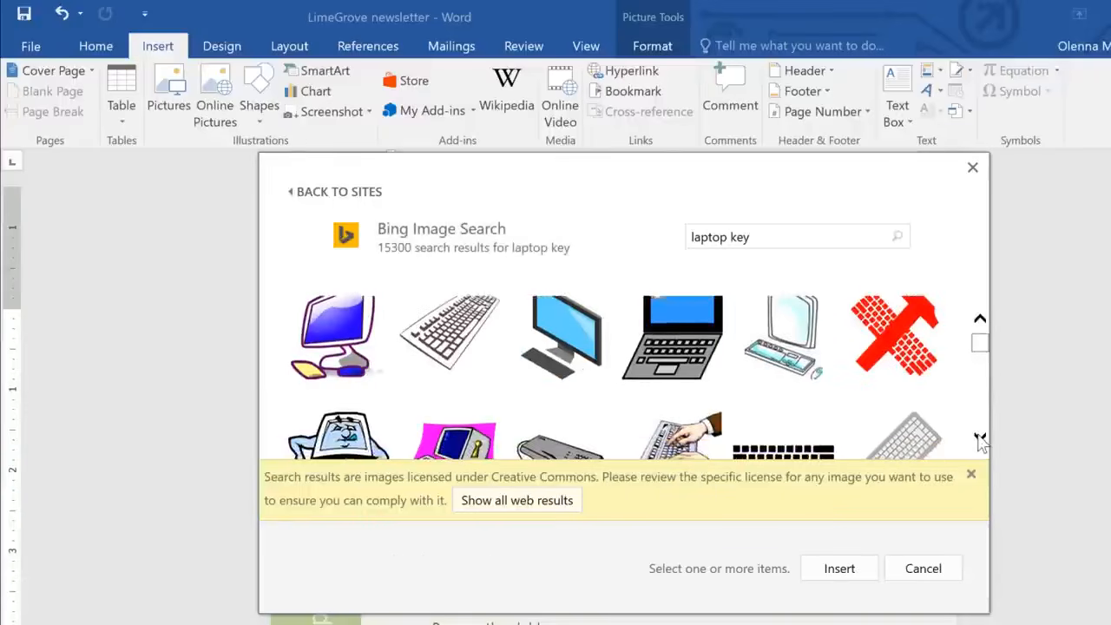
left_click(980, 439)
left_click(980, 439)
left_click(980, 439)
left_click(979, 439)
left_click(980, 439)
left_click(980, 439)
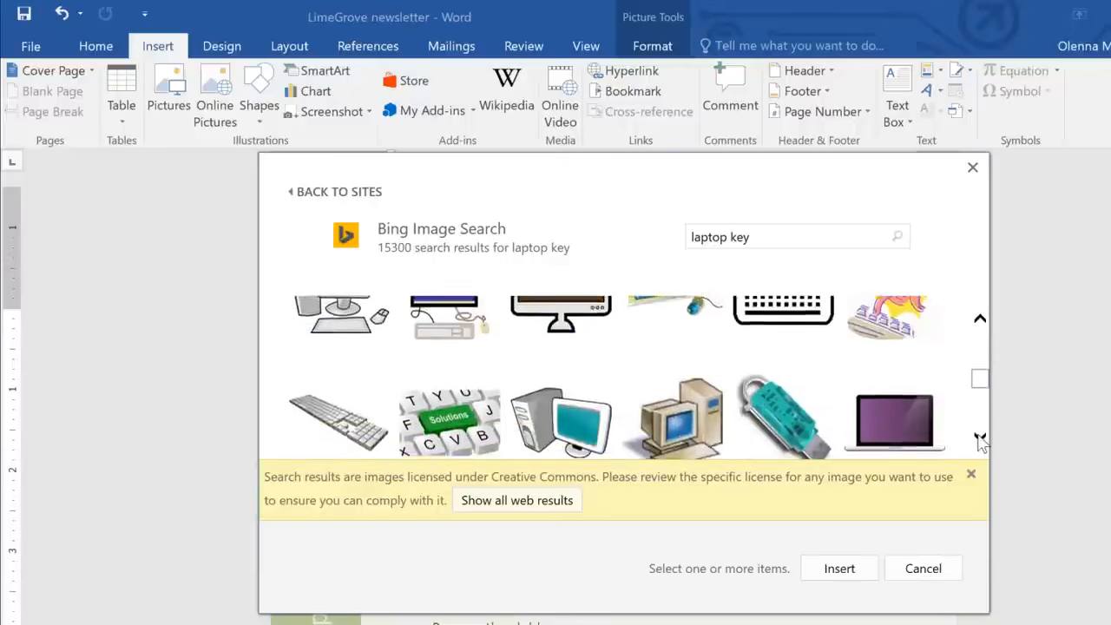
left_click(980, 439)
left_click(979, 439)
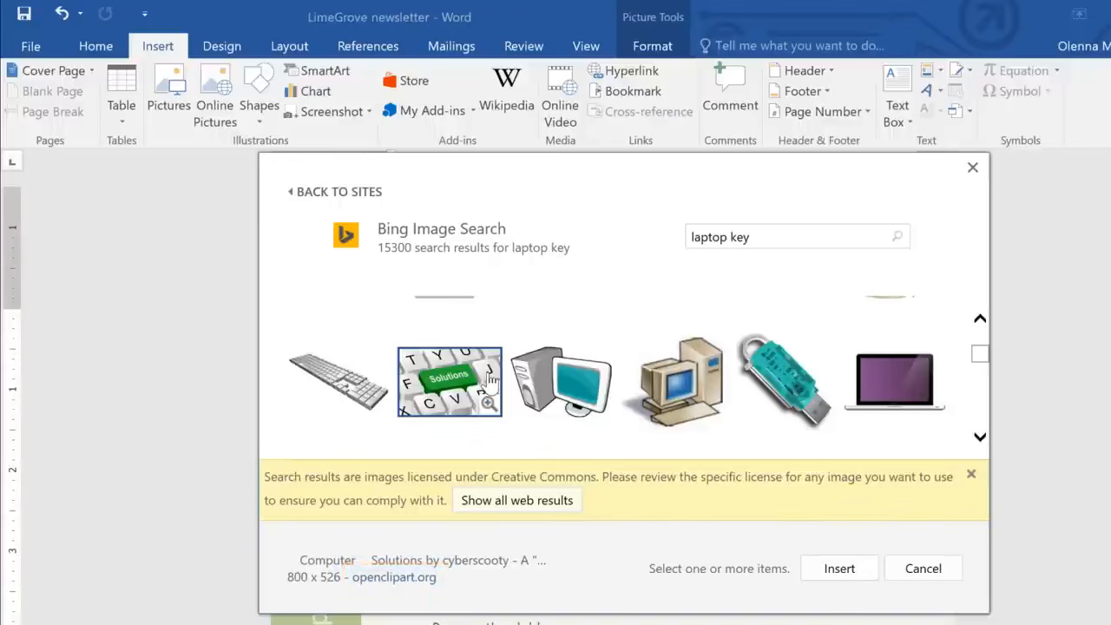
left_click(490, 379)
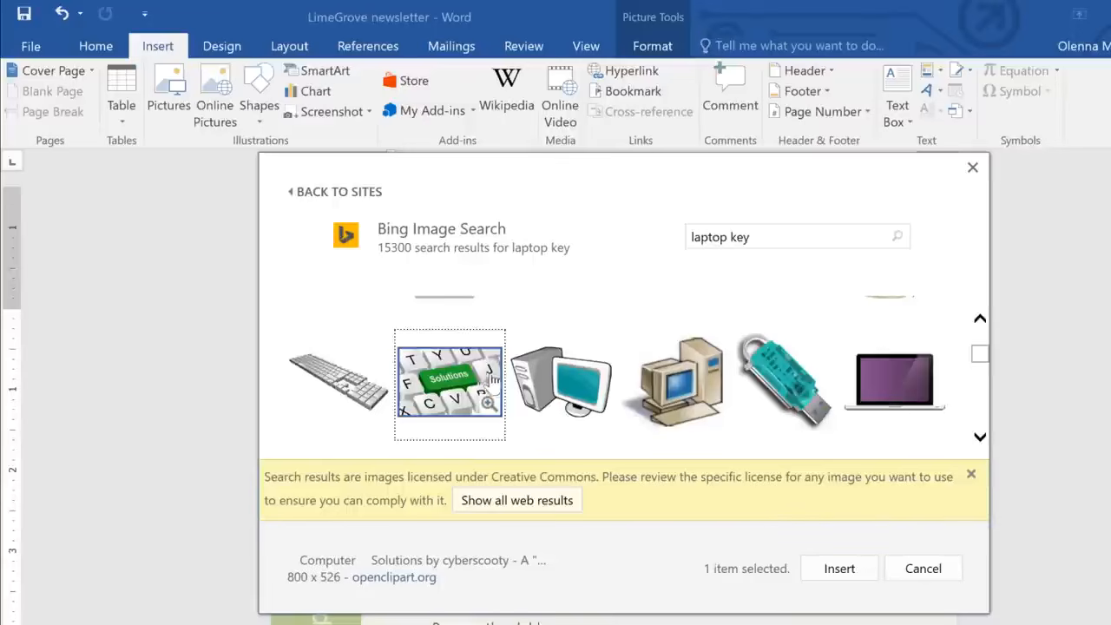
left_click(816, 571)
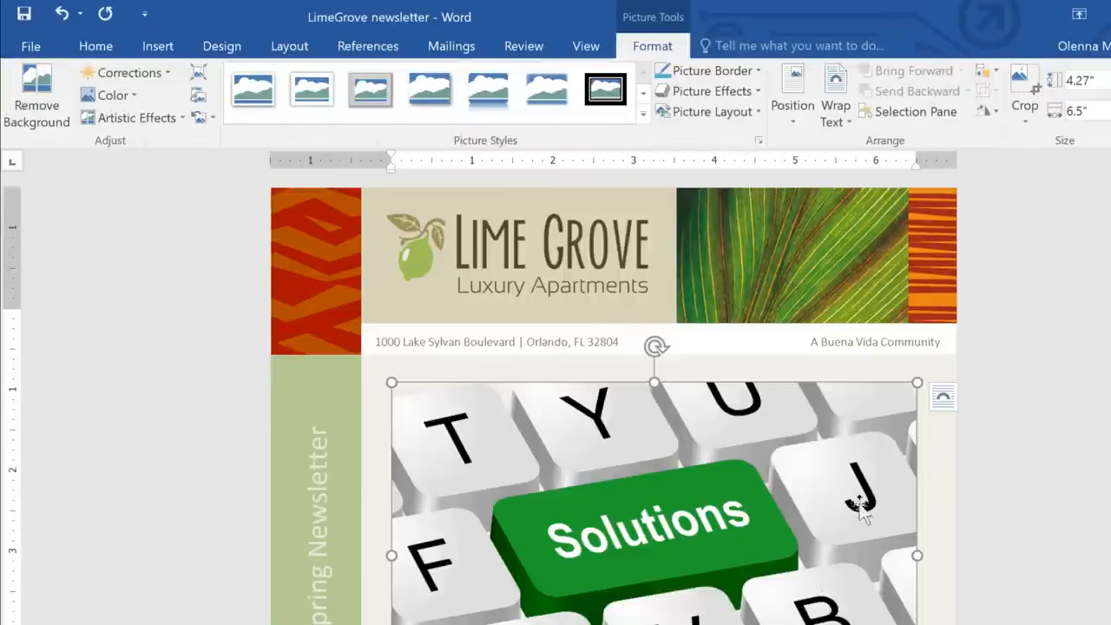
- Shrink the Solutions keyboard picture to about 1.08" high by 1.65" wide
left_click_drag(917, 382, 445, 560)
left_click_drag(650, 554, 517, 473)
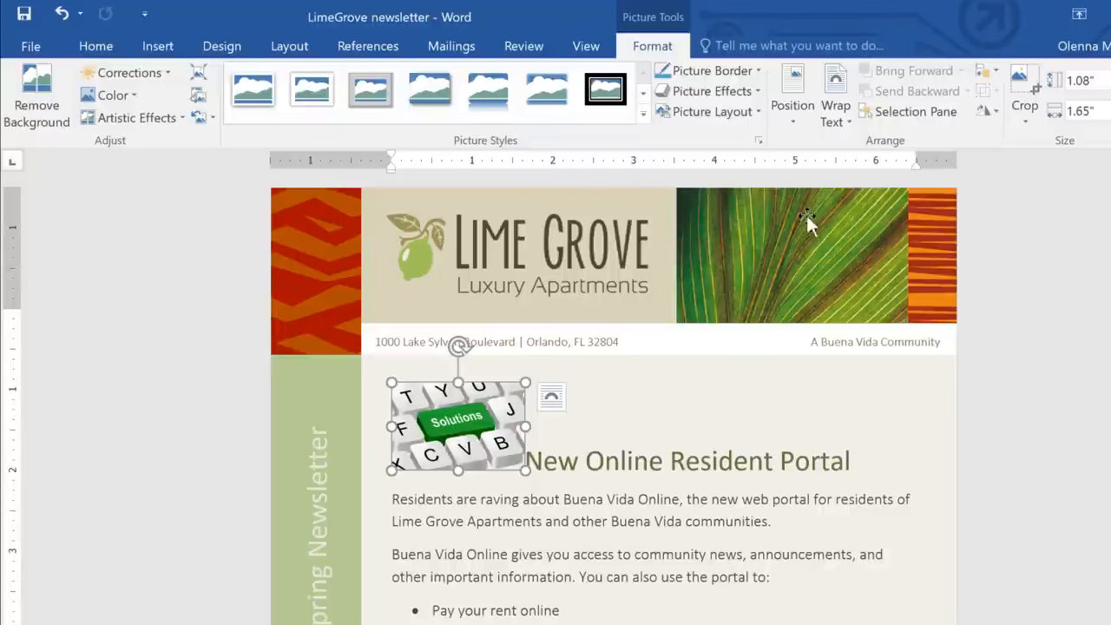
- Set the Solutions picture's text wrapping to Tight and move it to the right margin beside the heading and first paragraph
left_click(846, 127)
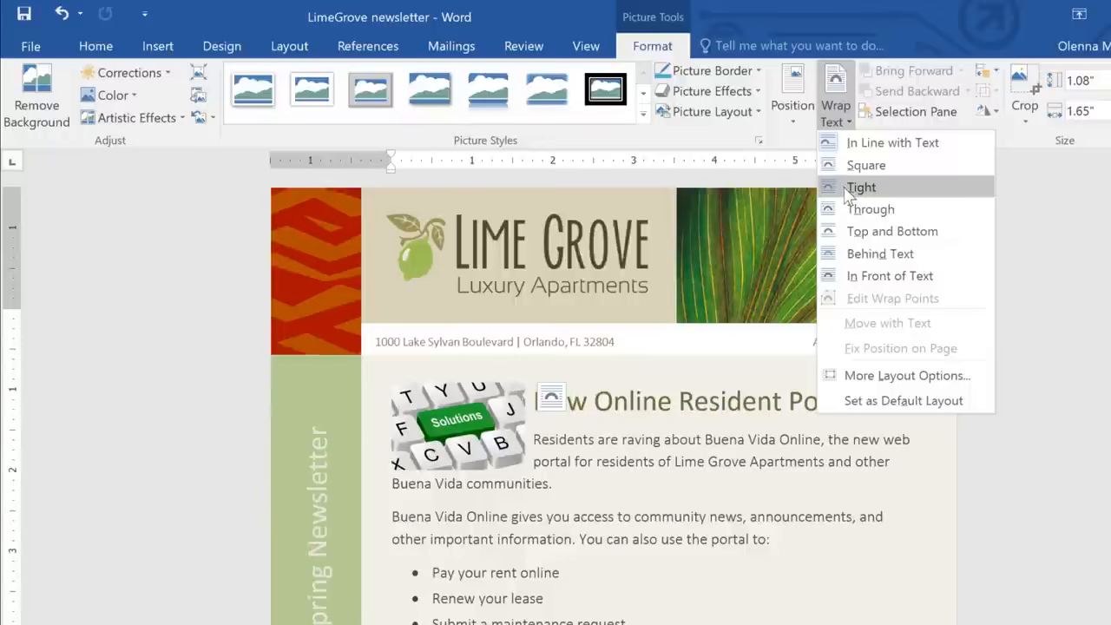
left_click(848, 191)
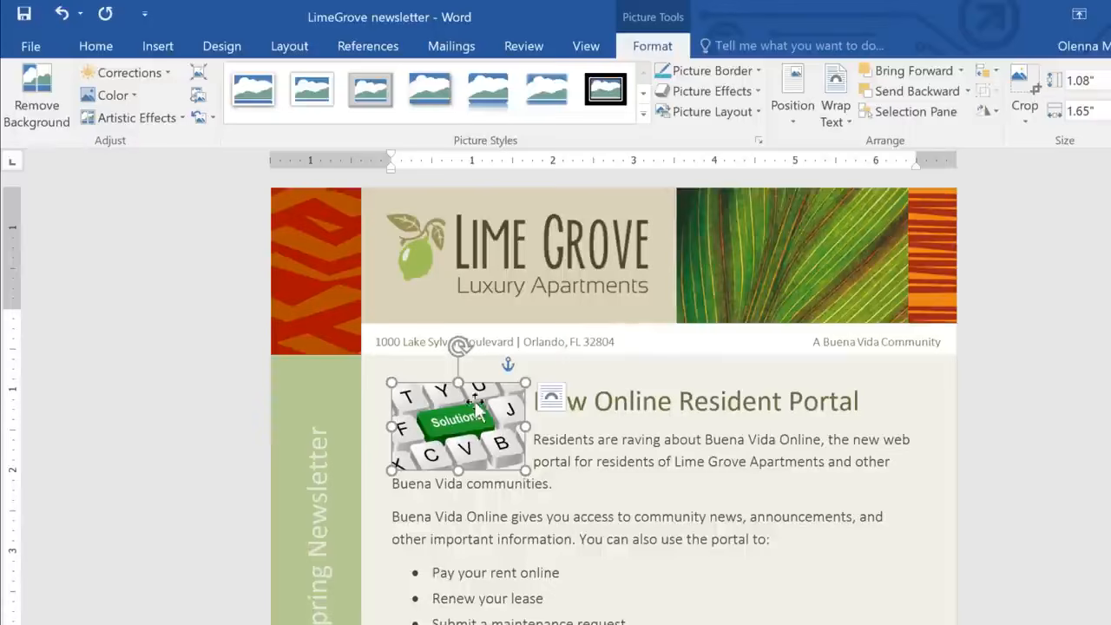
left_click_drag(469, 411, 863, 408)
left_click(1000, 440)
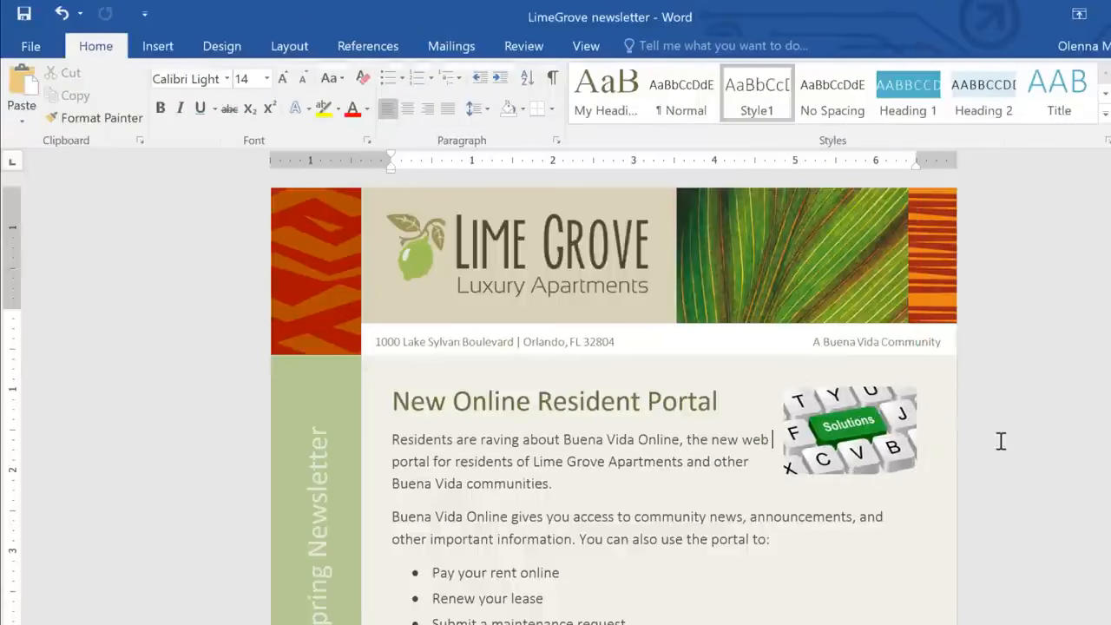